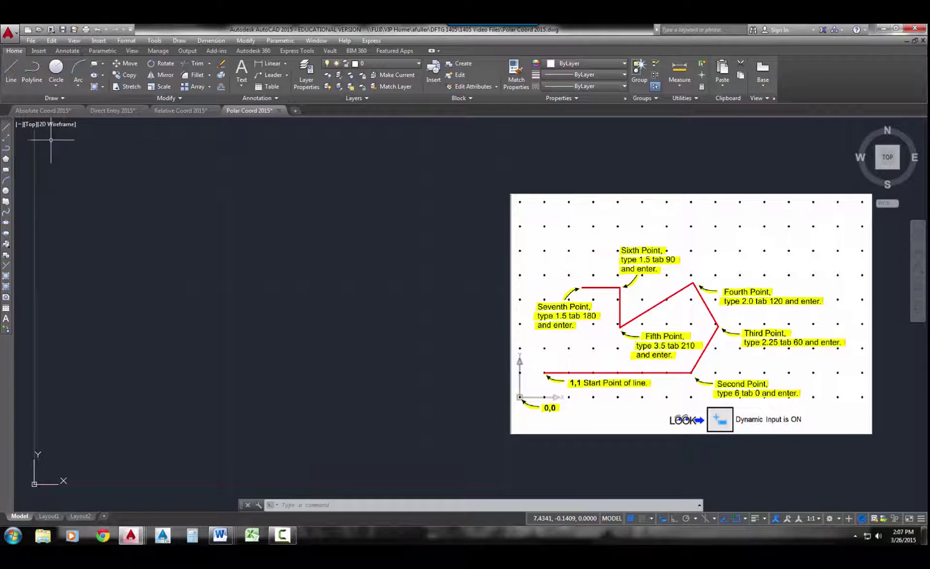
text(l)
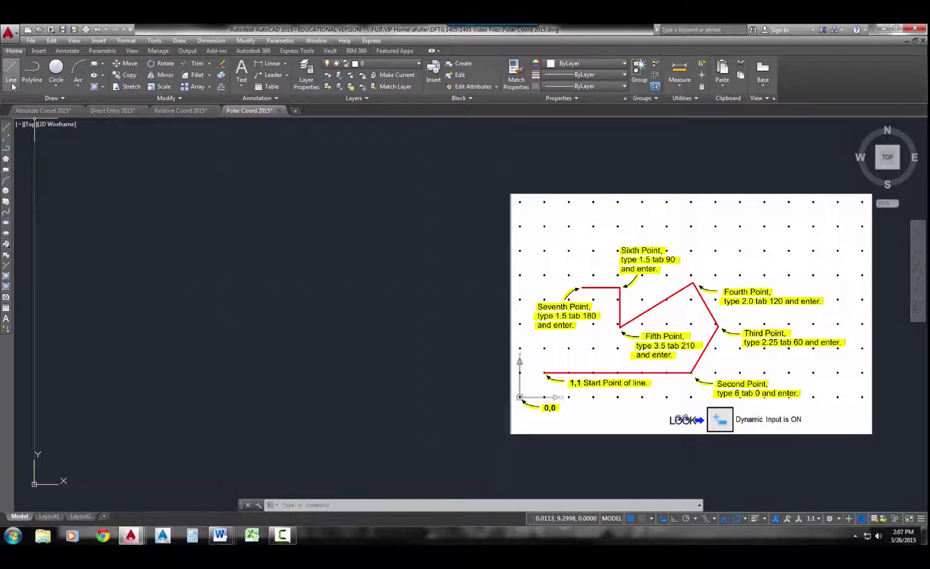
- Start a line with its first point at 1,1
key(Return)
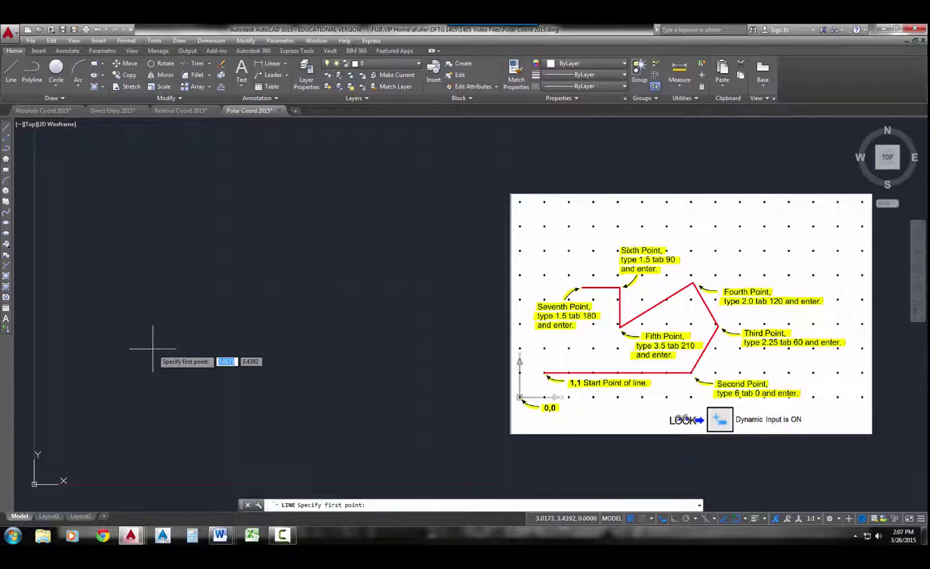
text(1)
key(Tab)
text(1)
key(Return)
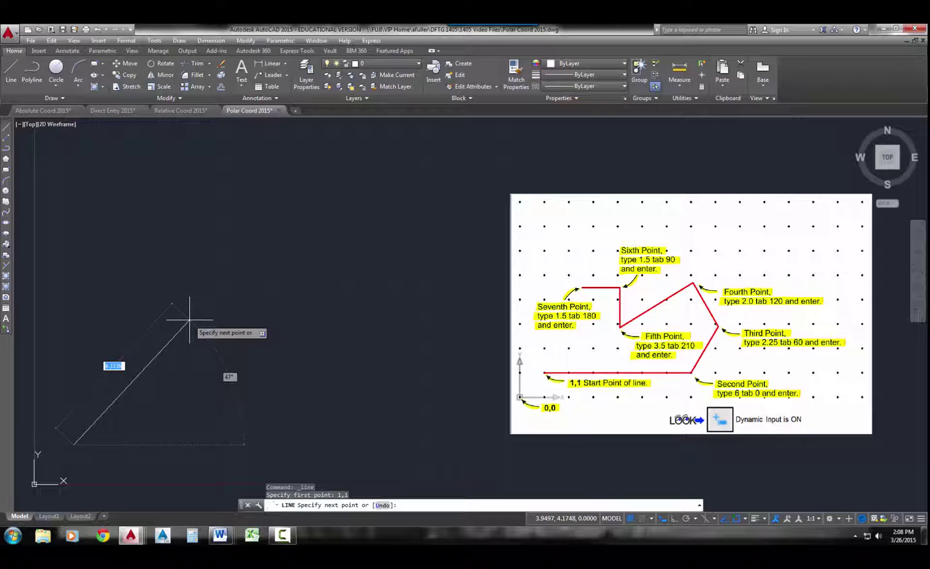
text(6)
- Draw a 6-unit edge at 0 degrees from 1,1
key(Tab)
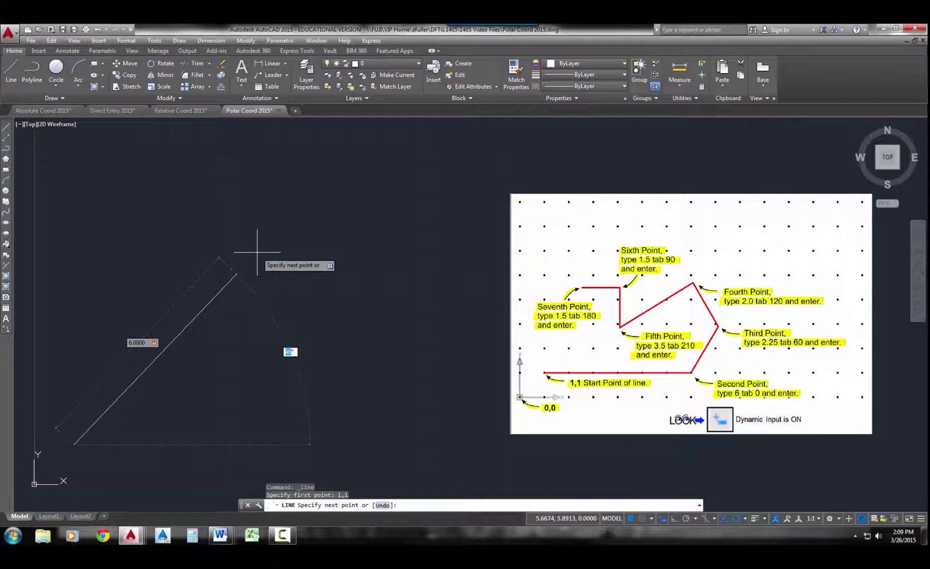
text(0)
key(Return)
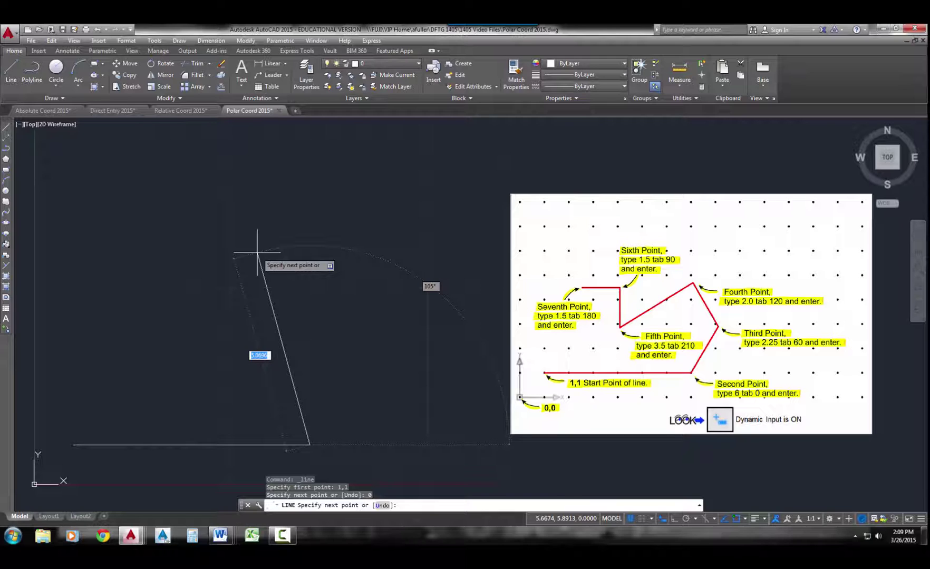
text(2.)
text(25)
- Add a 2.25-unit edge at 60 degrees and a 2.0-unit edge at 120 degrees
key(Tab)
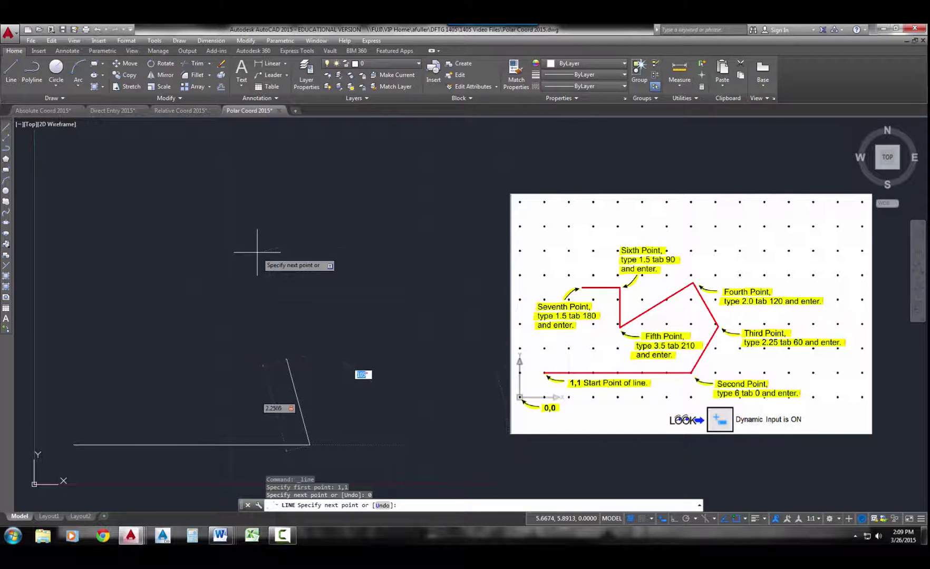
text(60)
key(Return)
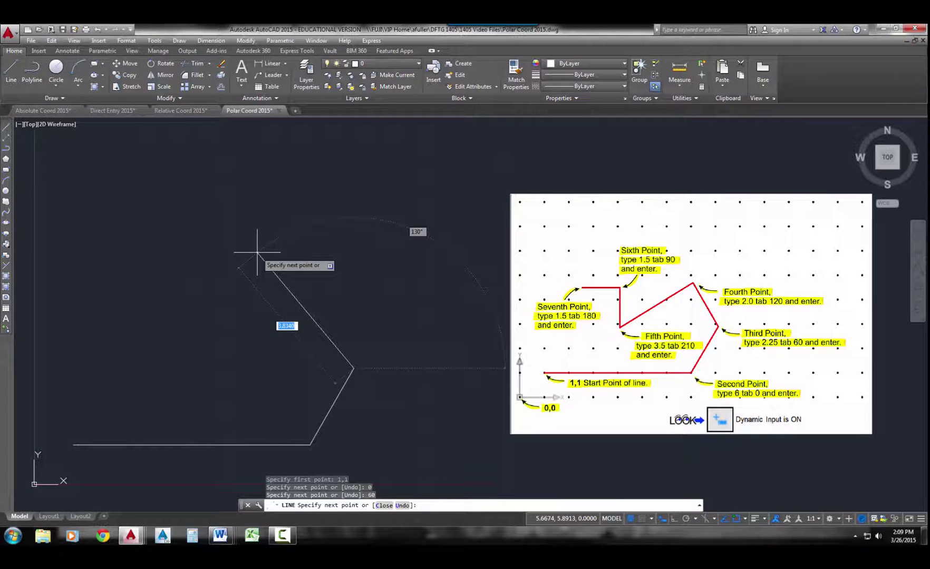
text(2.0)
key(Tab)
text(12)
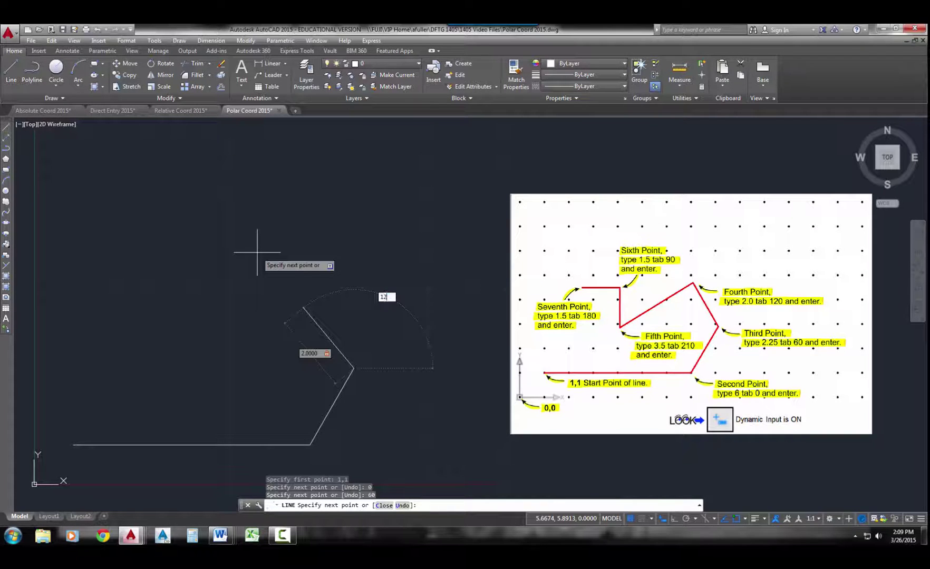
text(0)
key(Return)
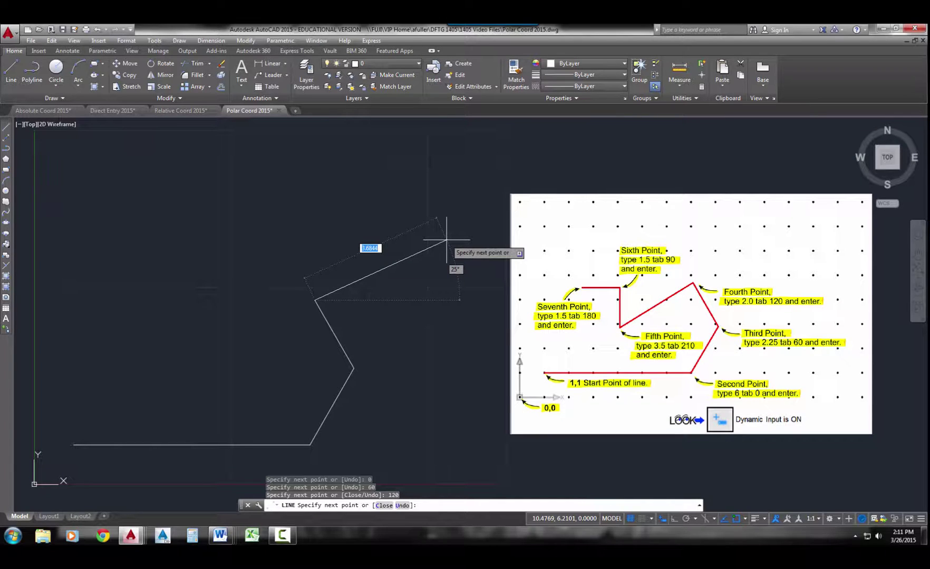
text(3.5)
- Extend the outline with a 3.5-unit edge at 210 degrees
key(Tab)
text(210)
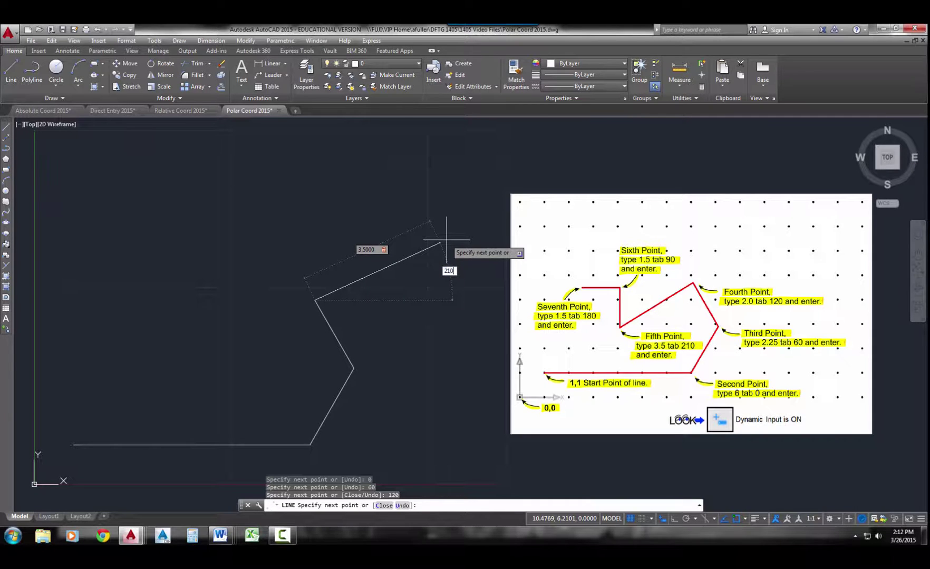
key(Return)
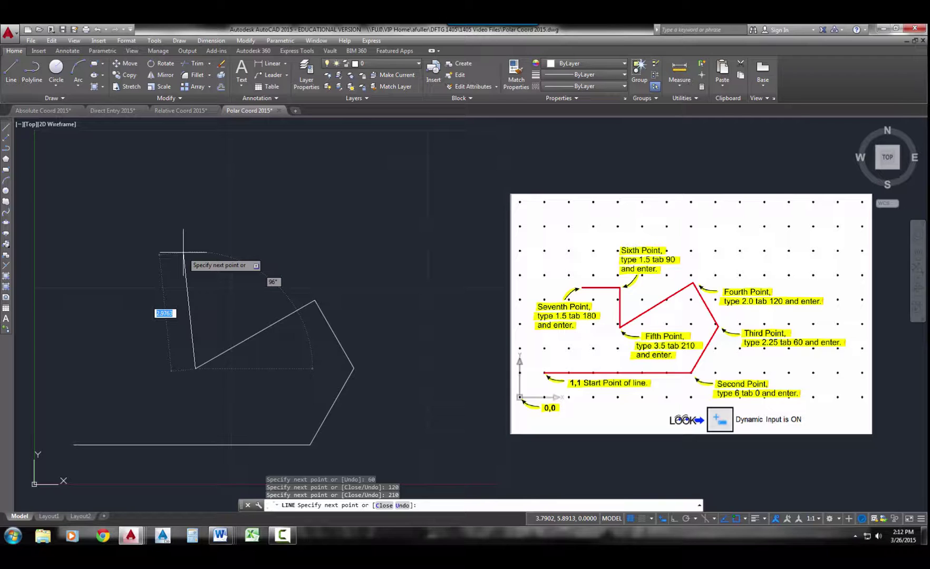
text(1.5)
- Add two 1.5-unit edges, one at 90 degrees and one at 180 degrees
key(Tab)
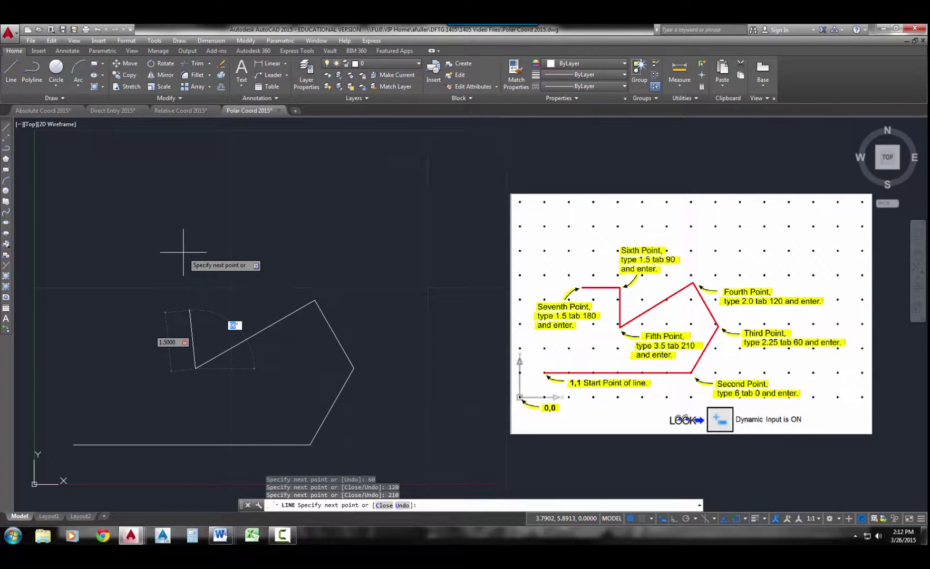
text(90)
key(Return)
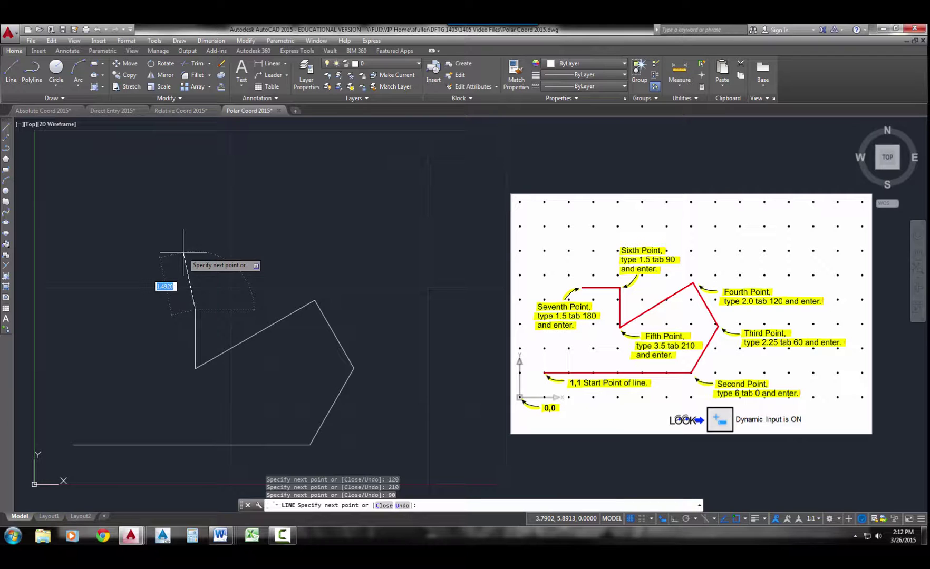
text(1.5)
key(Tab)
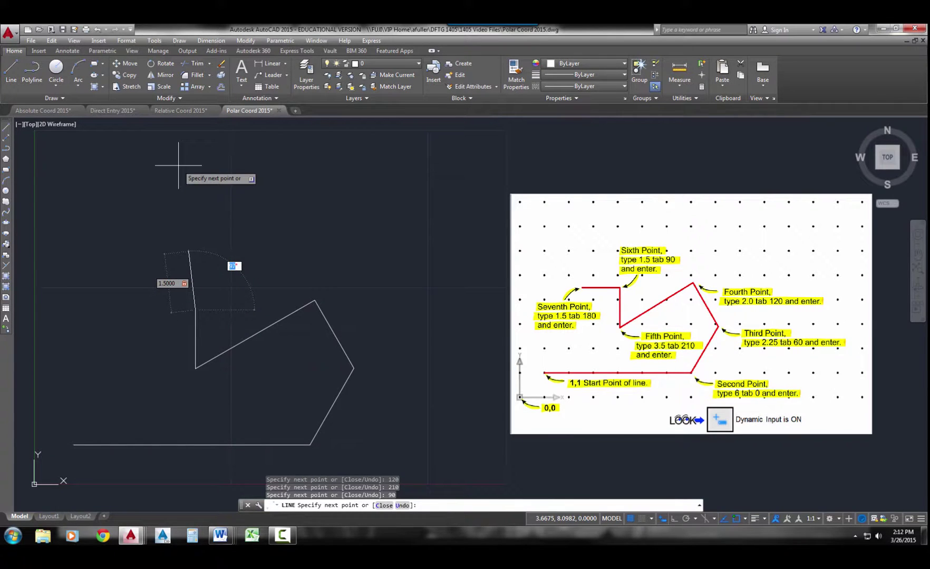
text(180)
key(Return)
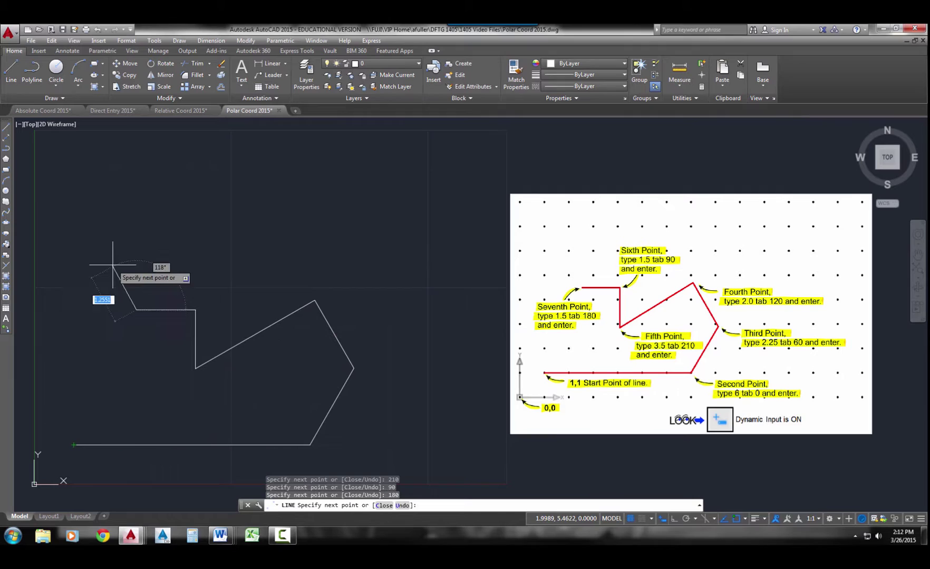
text(c)
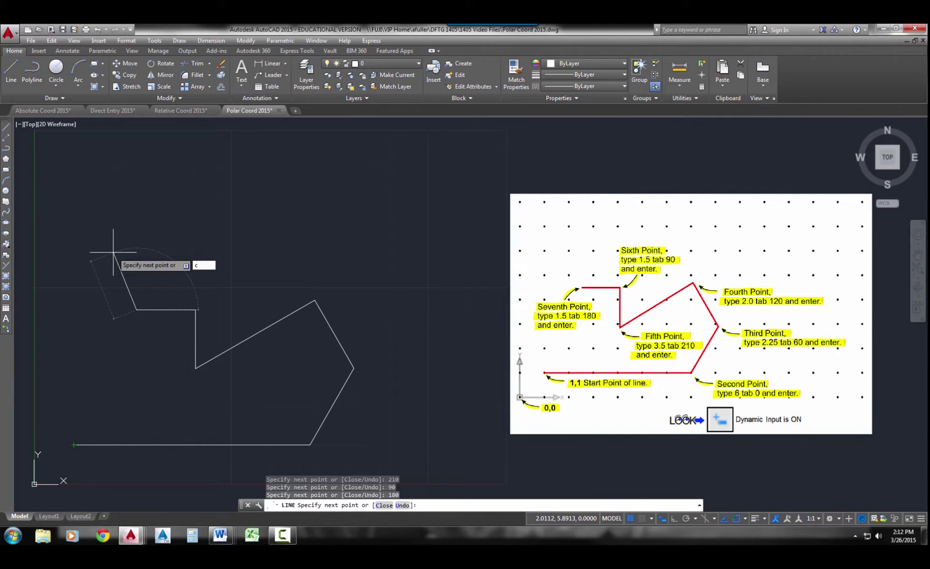
- Close the outline back to the 1,1 start point
key(Return)
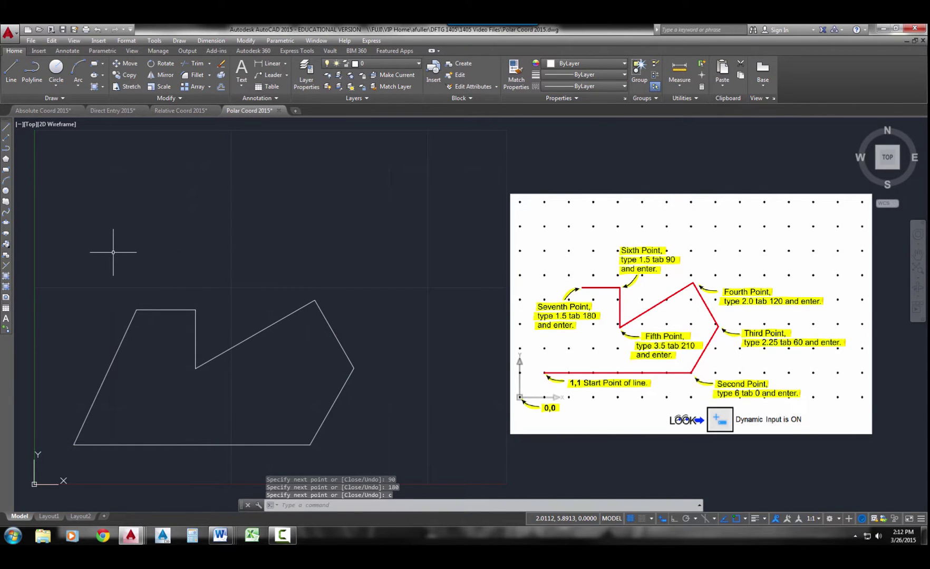